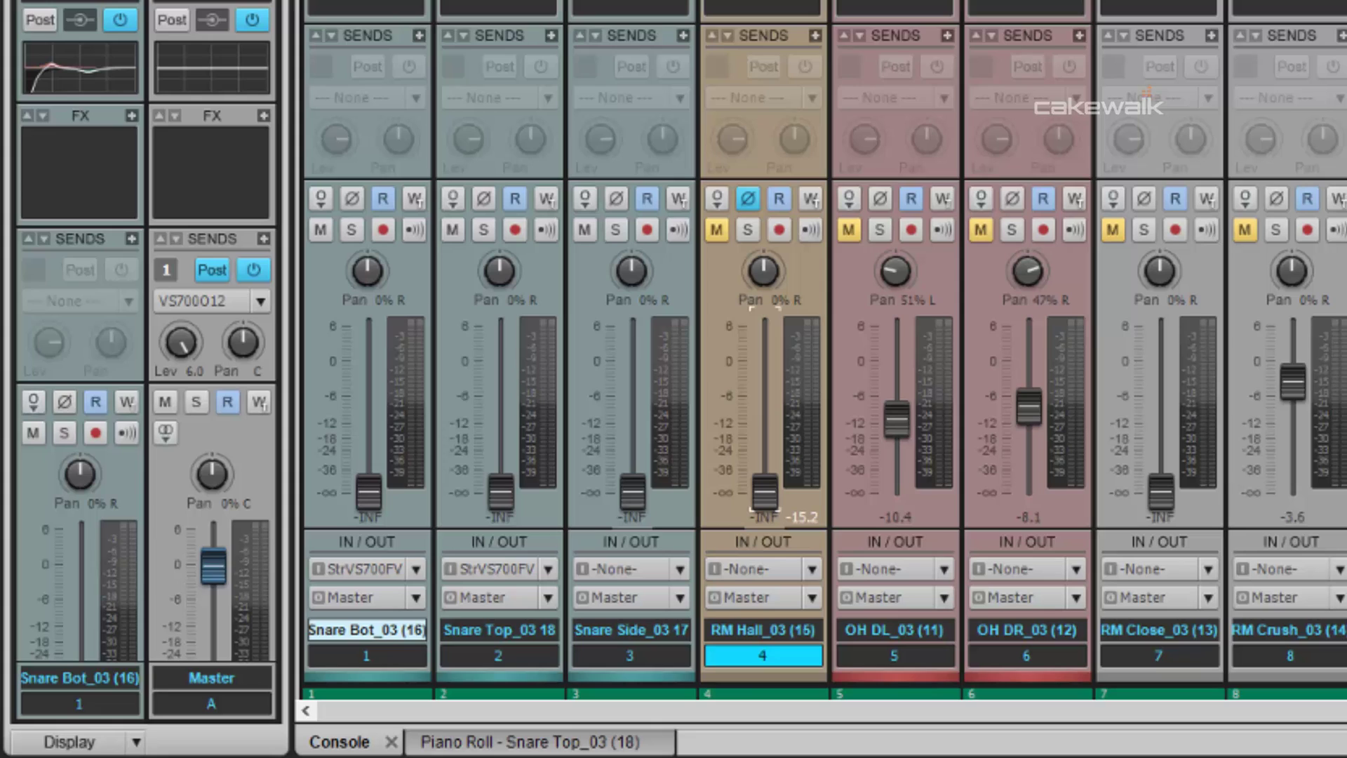
# Raise Snare Side from silence to about -3 dB and lift Snare Top up from silence.
pyautogui.click(812, 226)
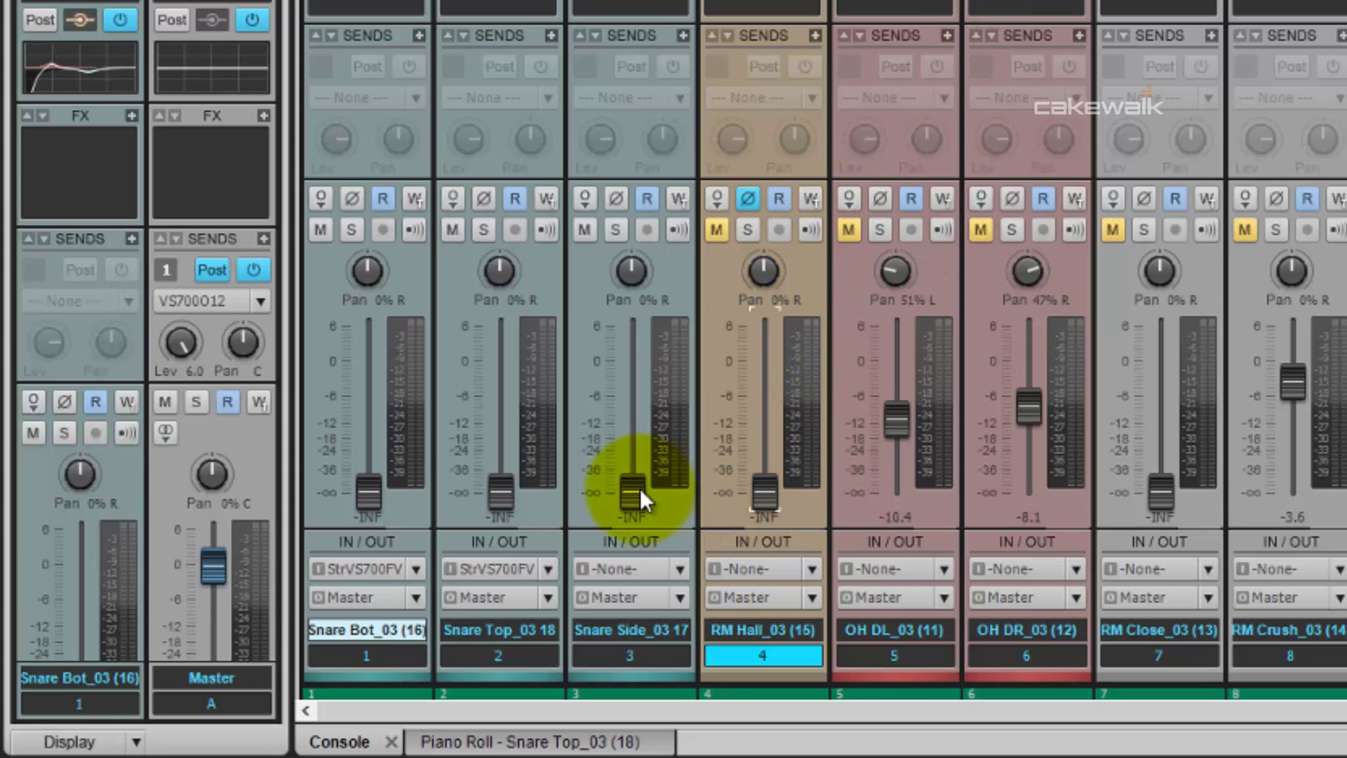
pyautogui.moveTo(640, 488); pyautogui.dragTo(640, 485)
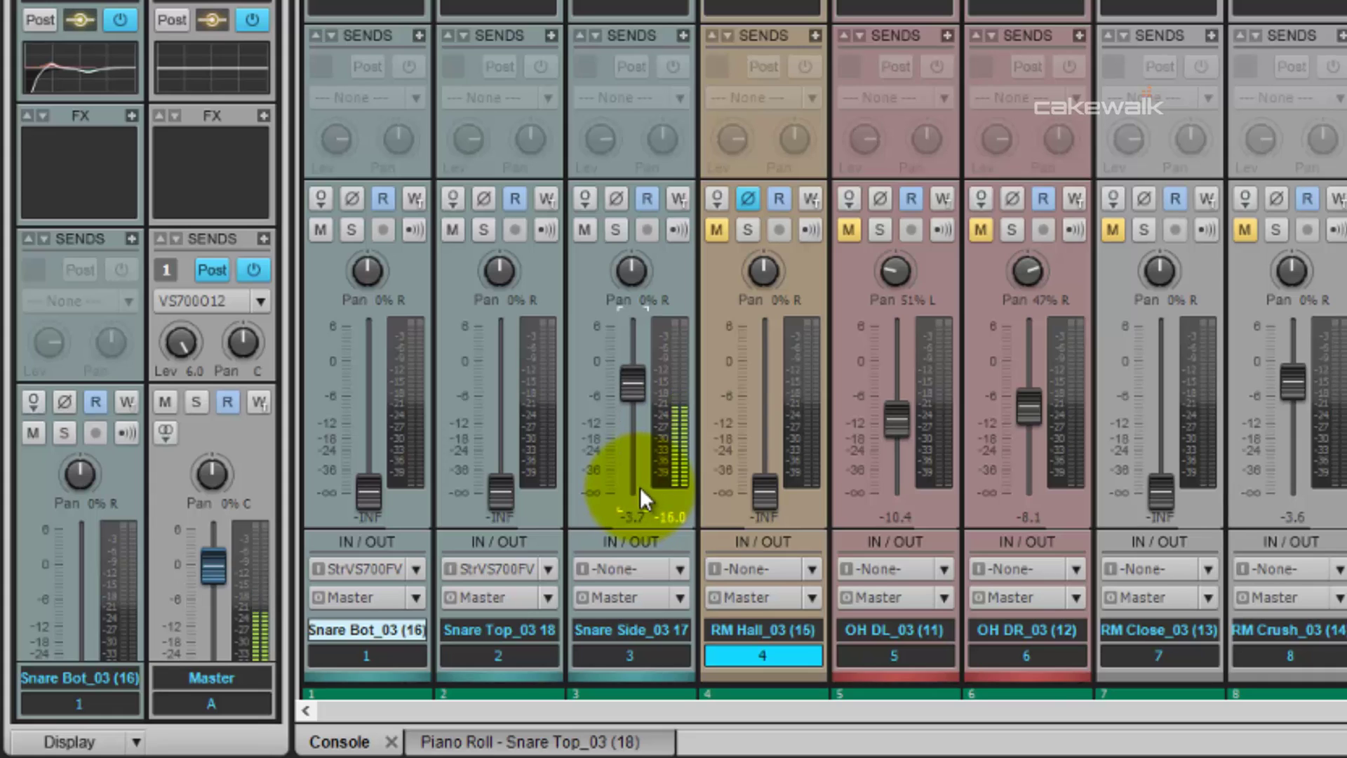
pyautogui.moveTo(639, 489); pyautogui.dragTo(641, 488)
pyautogui.moveTo(483, 497); pyautogui.dragTo(496, 489)
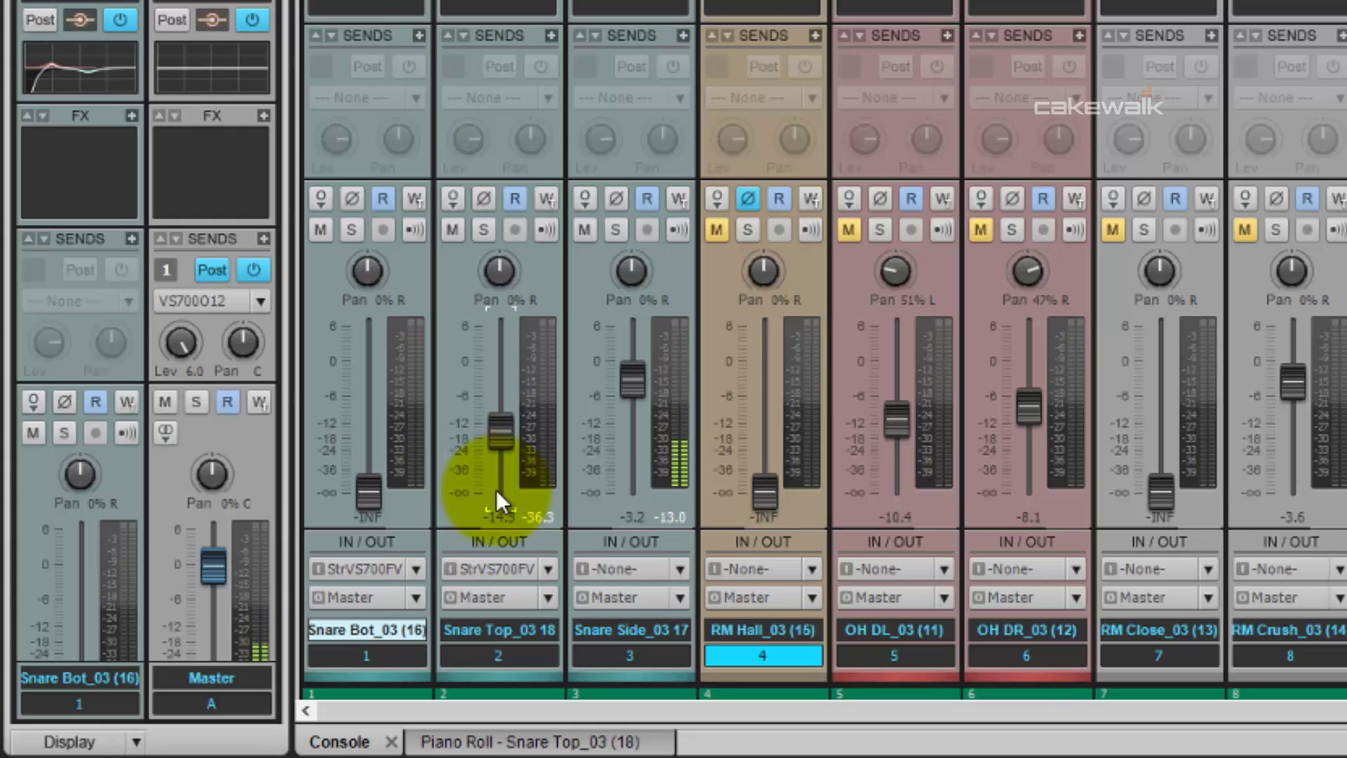
pyautogui.scroll(1, 496, 487)
pyautogui.scroll(2, 496, 487)
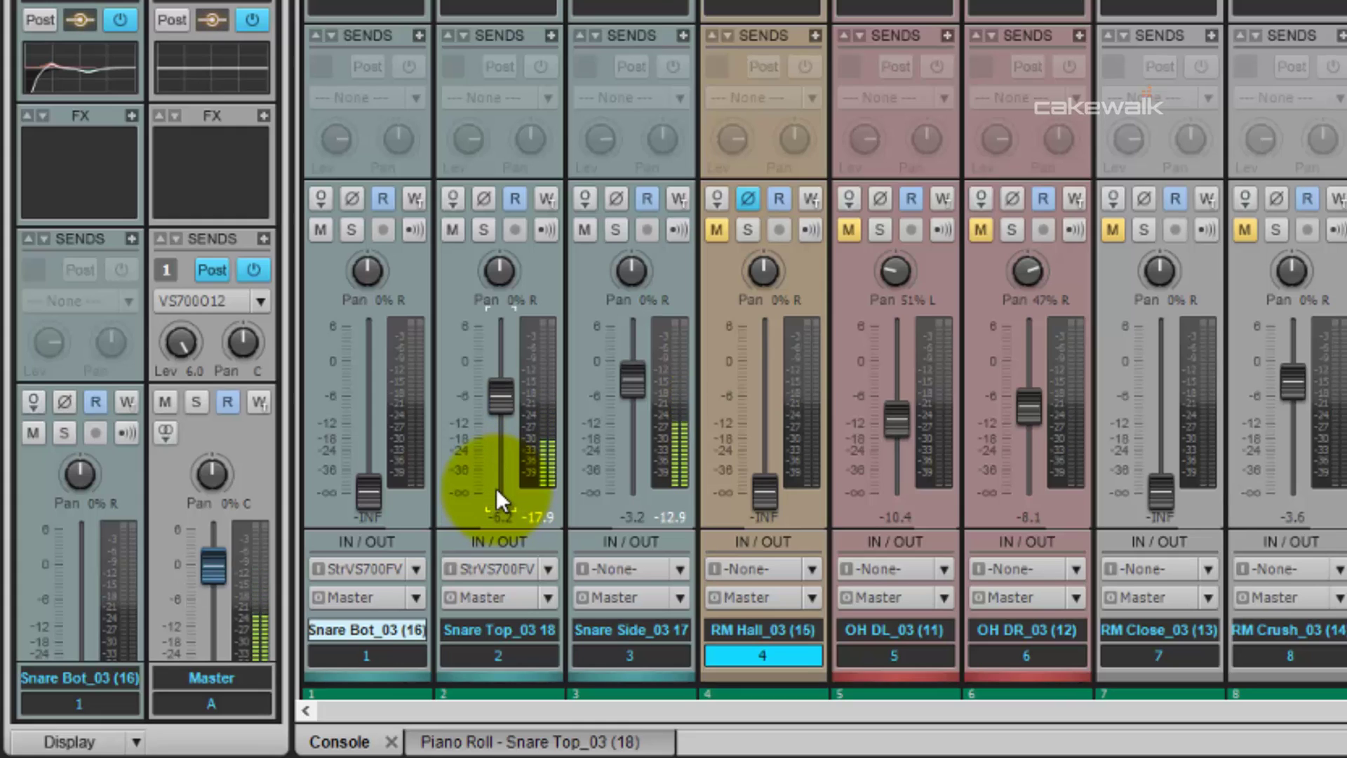
pyautogui.scroll(1, 495, 488)
pyautogui.scroll(1, 496, 488)
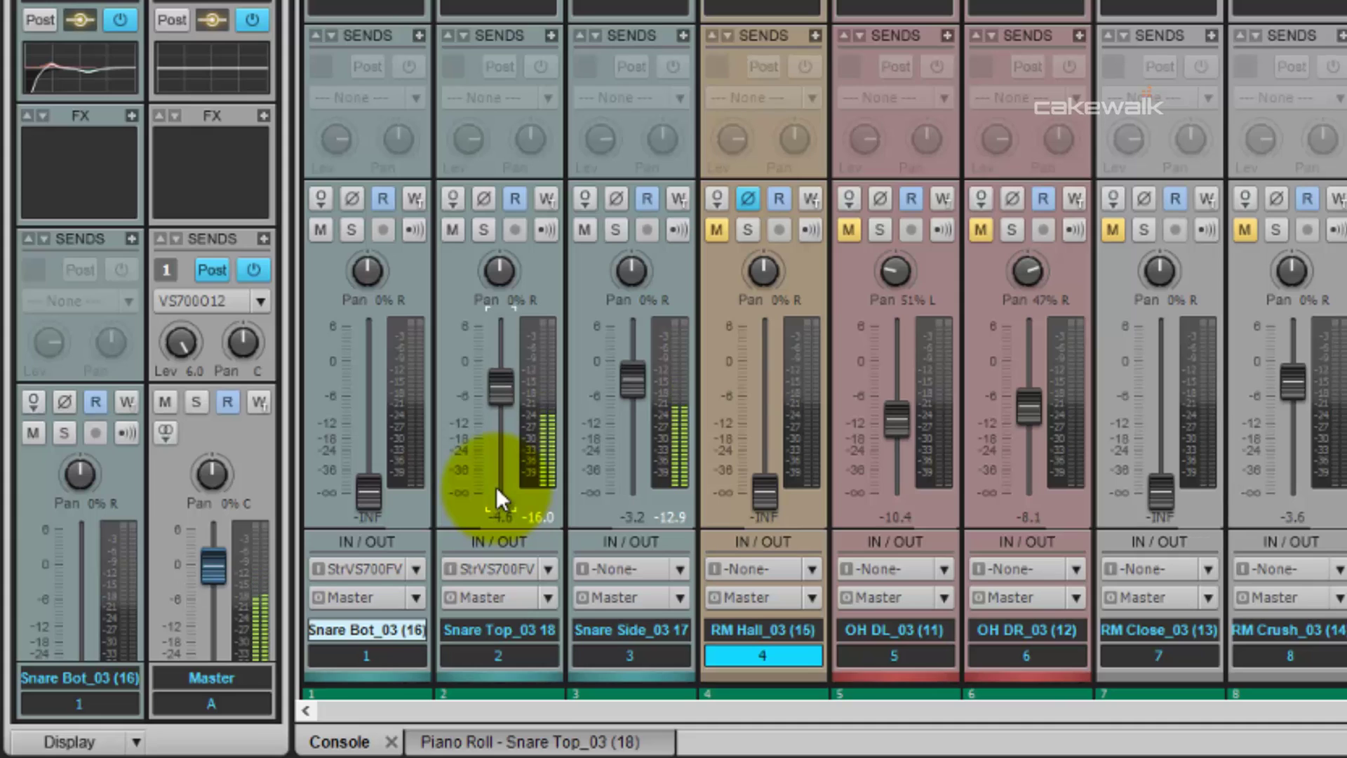
pyautogui.scroll(3, 496, 487)
pyautogui.scroll(-2, 640, 384)
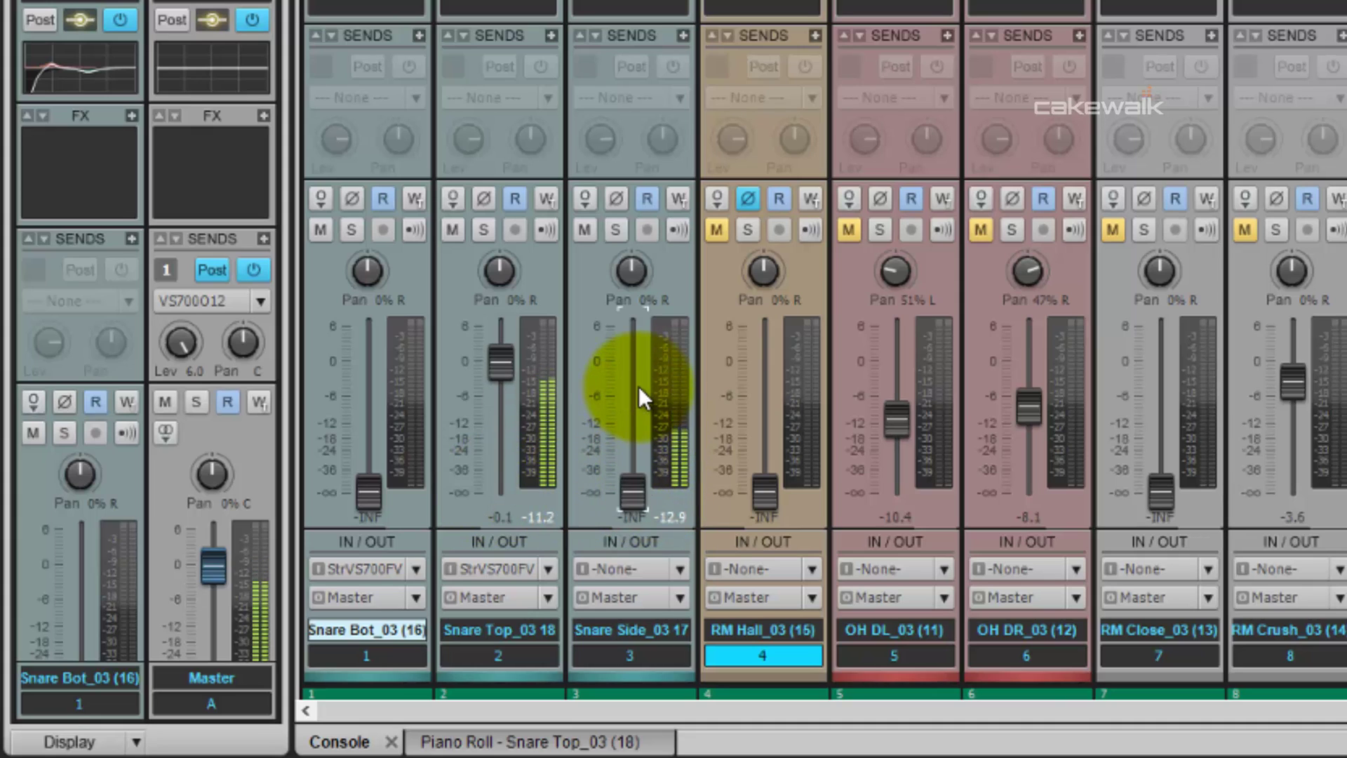
pyautogui.scroll(2, 639, 386)
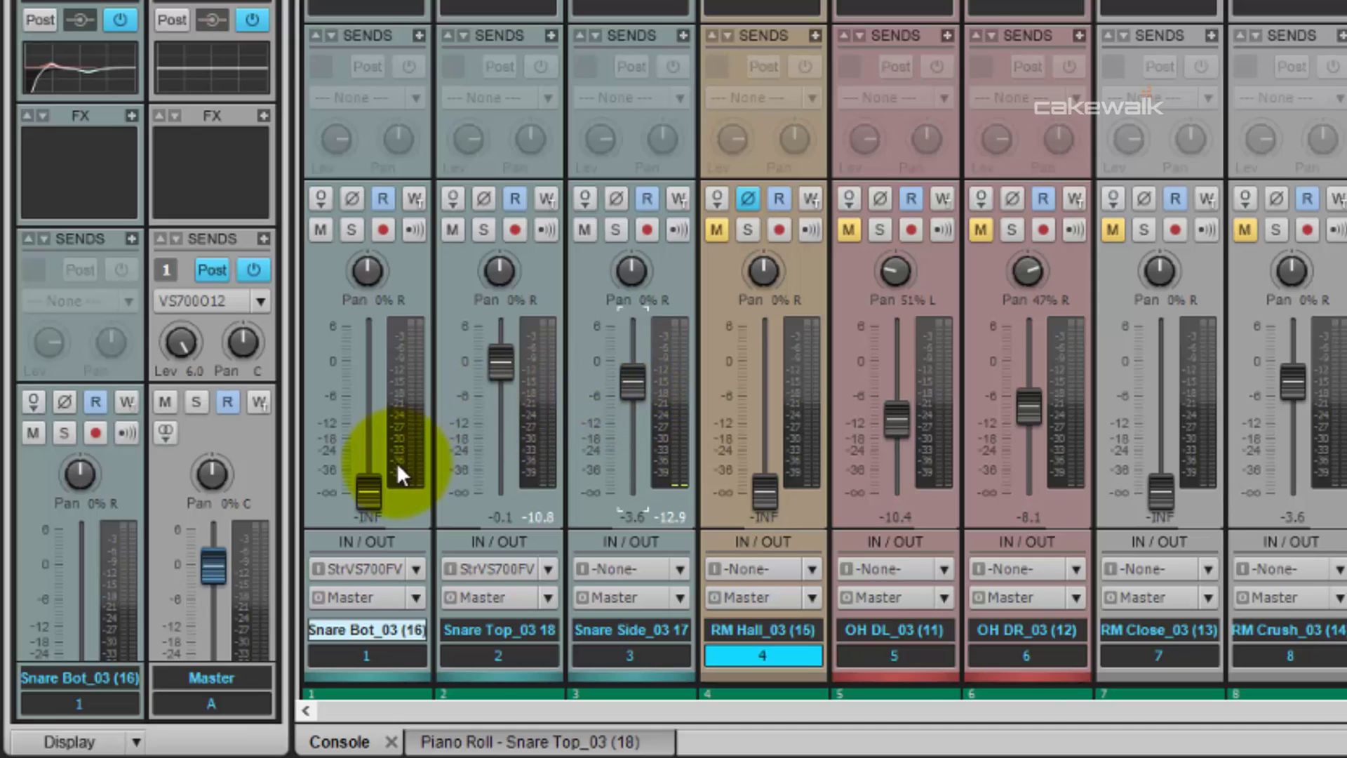
# Resume playback and solo Snare Bot, Snare Top, then Snare Side to audition each.
pyautogui.press('space')
pyautogui.scroll(1, 375, 486)
pyautogui.scroll(2, 376, 486)
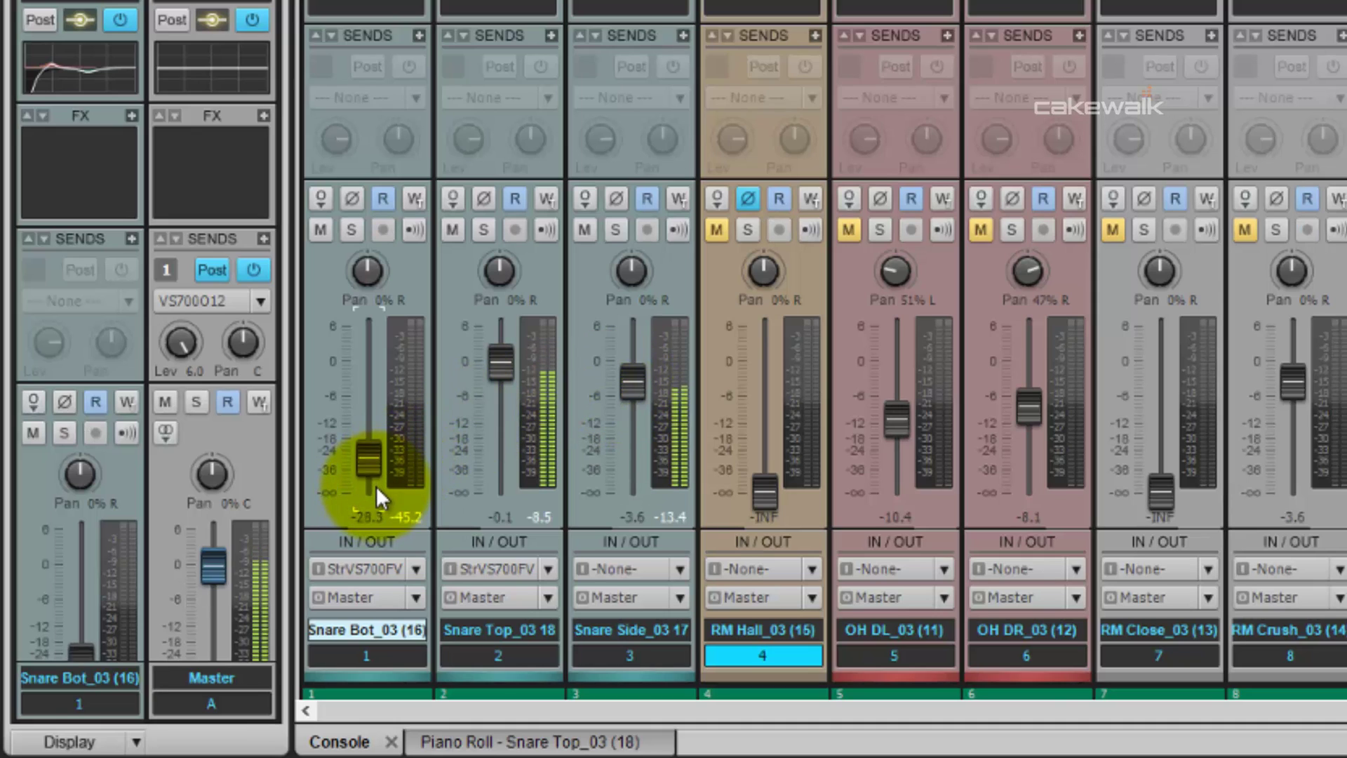
pyautogui.scroll(1, 377, 486)
pyautogui.scroll(1, 376, 485)
pyautogui.scroll(1, 376, 485)
pyautogui.scroll(1, 376, 485)
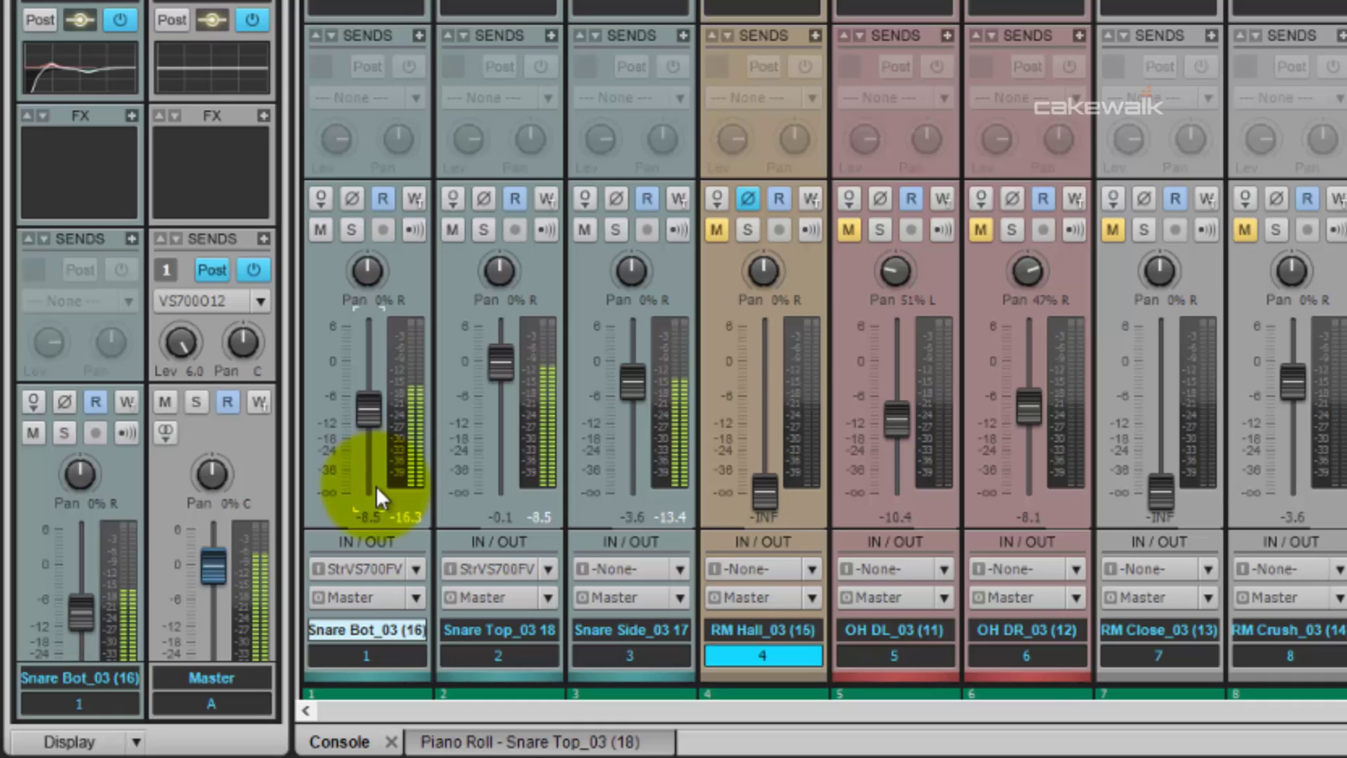
pyautogui.scroll(1, 376, 484)
pyautogui.scroll(1, 376, 485)
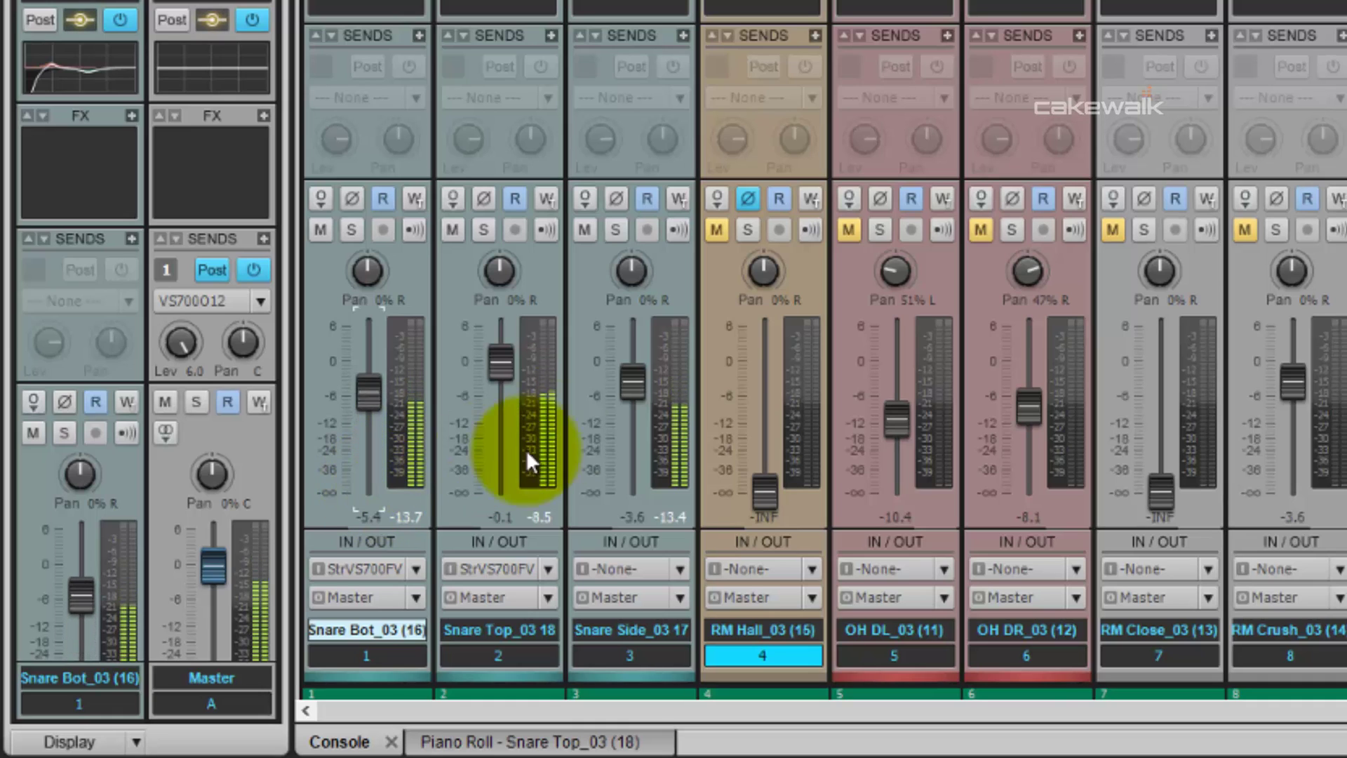
pyautogui.click(346, 226)
pyautogui.click(346, 226)
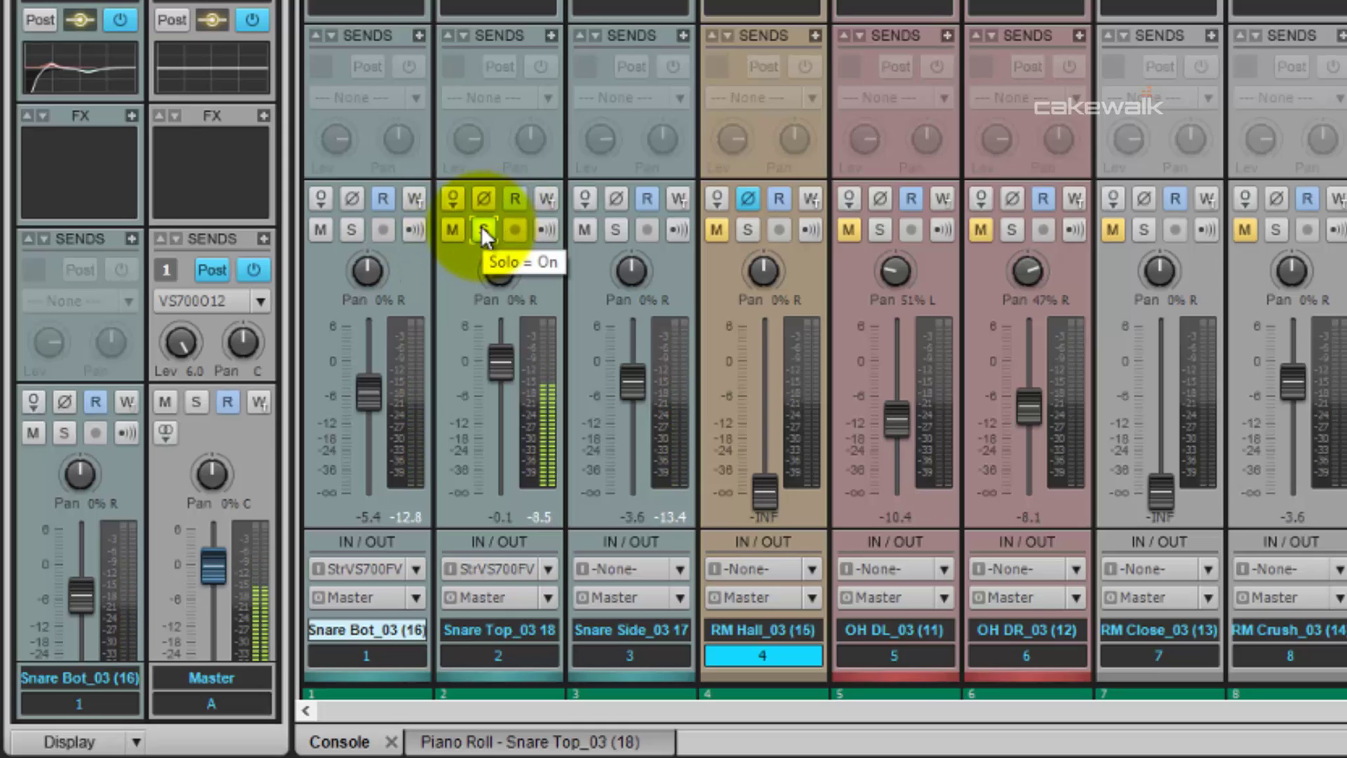
pyautogui.click(613, 225)
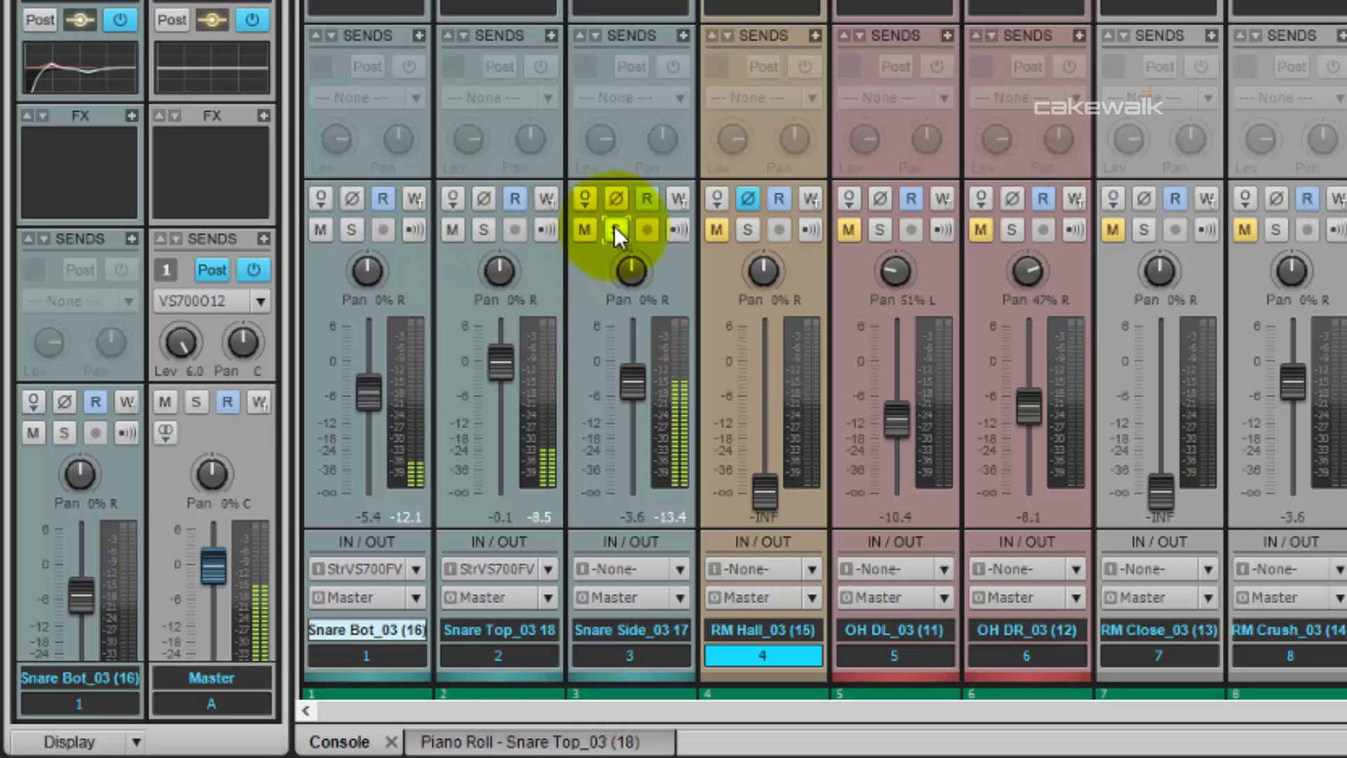
# Pull the Snare Side fader down toward -8.0 dB, then stop playback.
pyautogui.moveTo(634, 384); pyautogui.dragTo(634, 388)
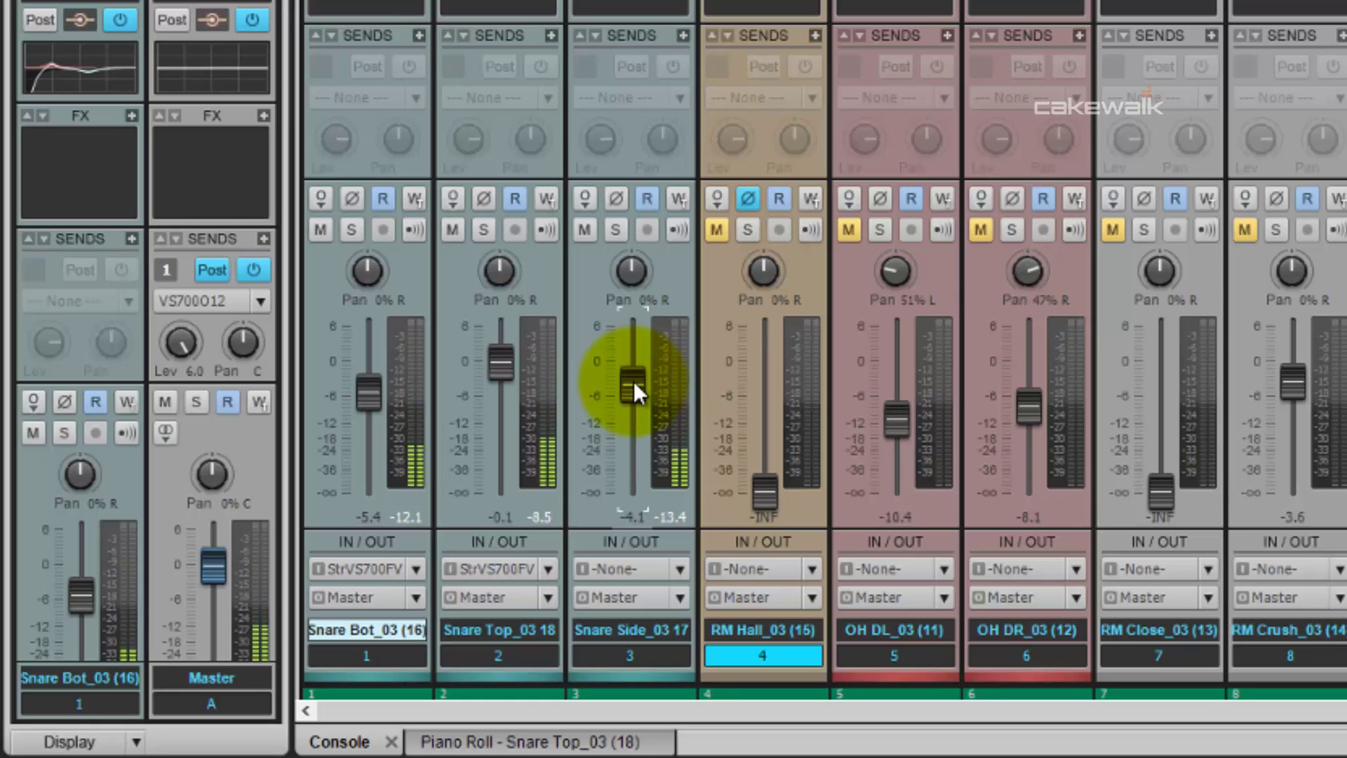
pyautogui.scroll(-2, 631, 383)
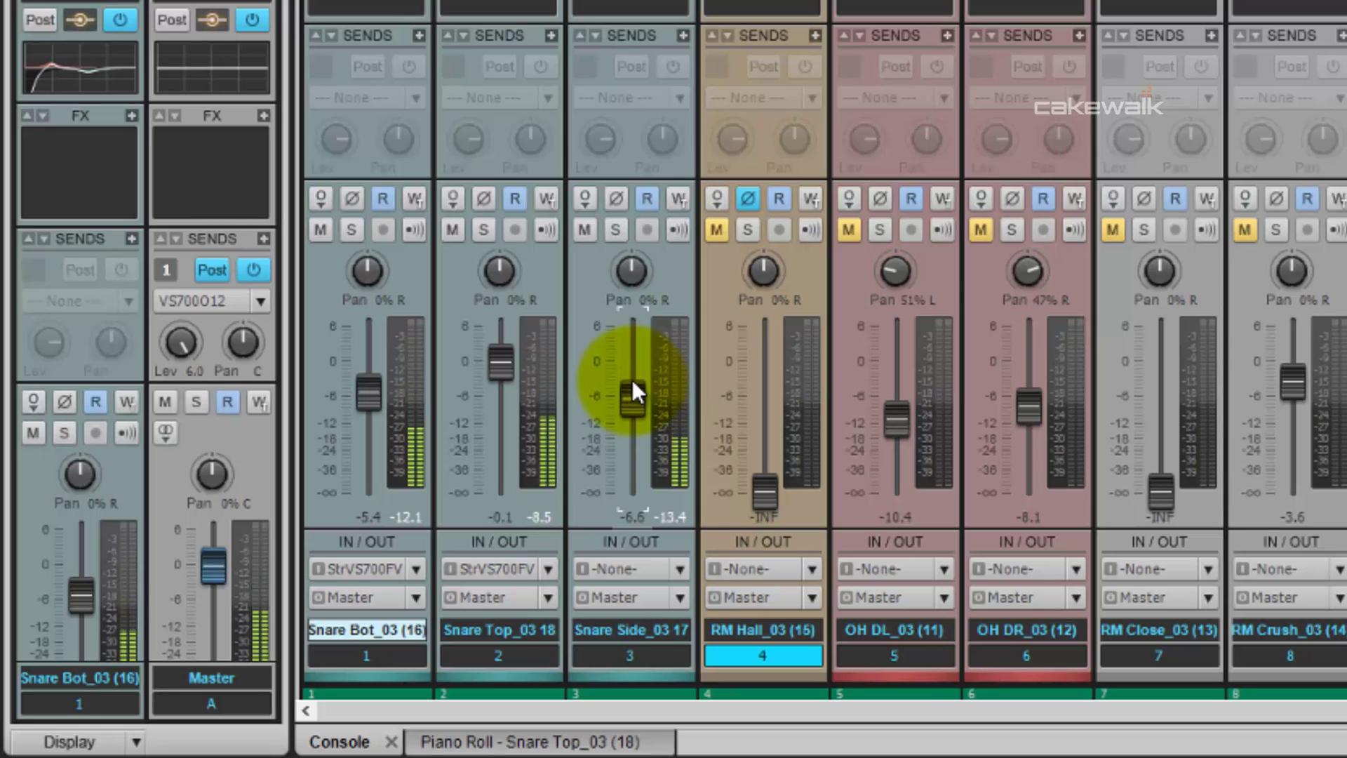
pyautogui.scroll(-1, 633, 382)
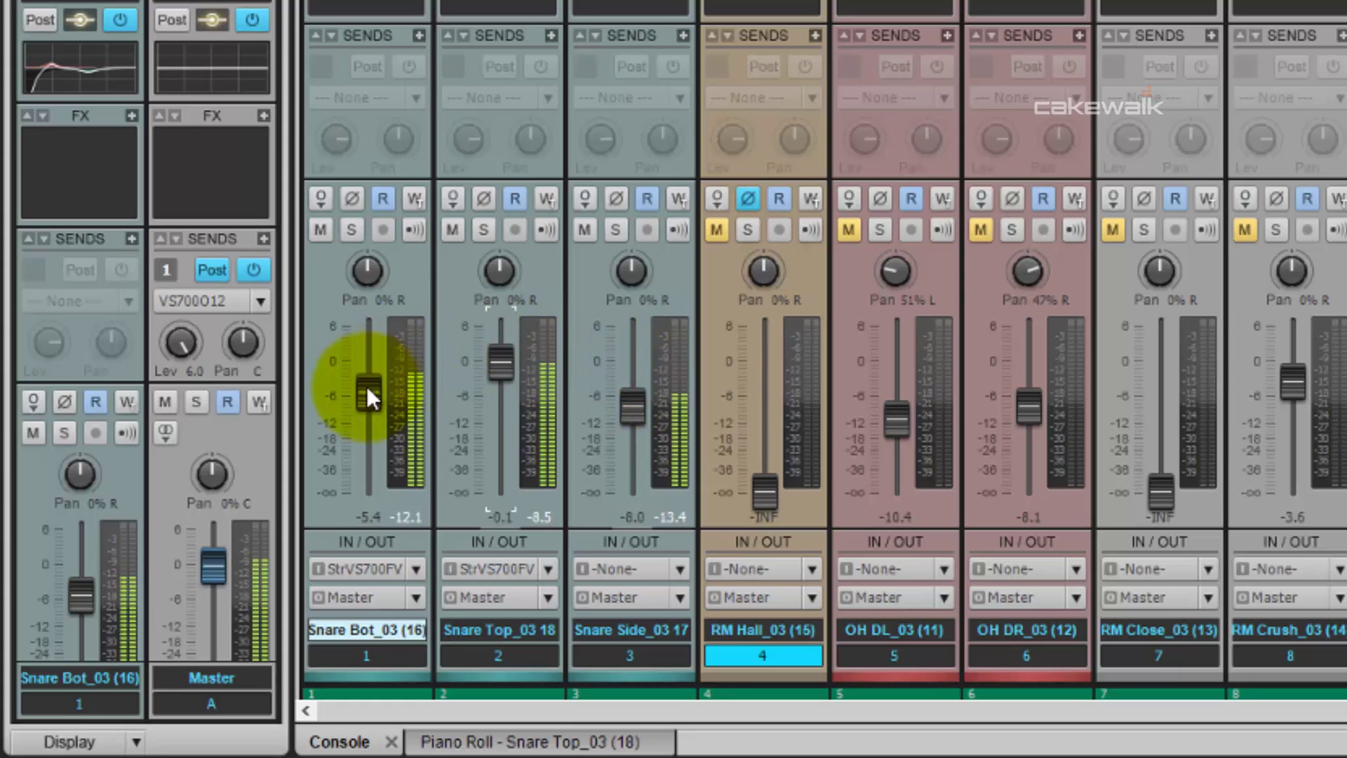
pyautogui.scroll(2, 367, 386)
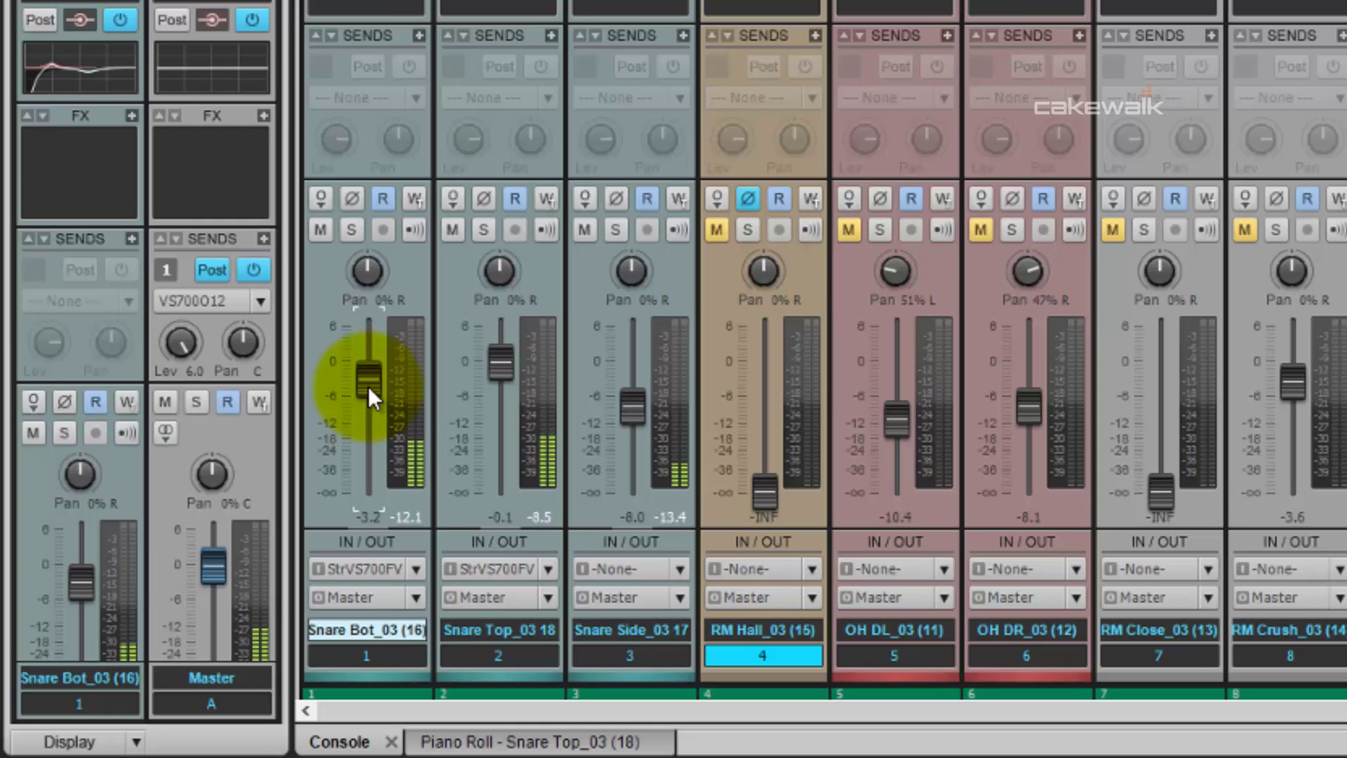
pyautogui.scroll(1, 367, 387)
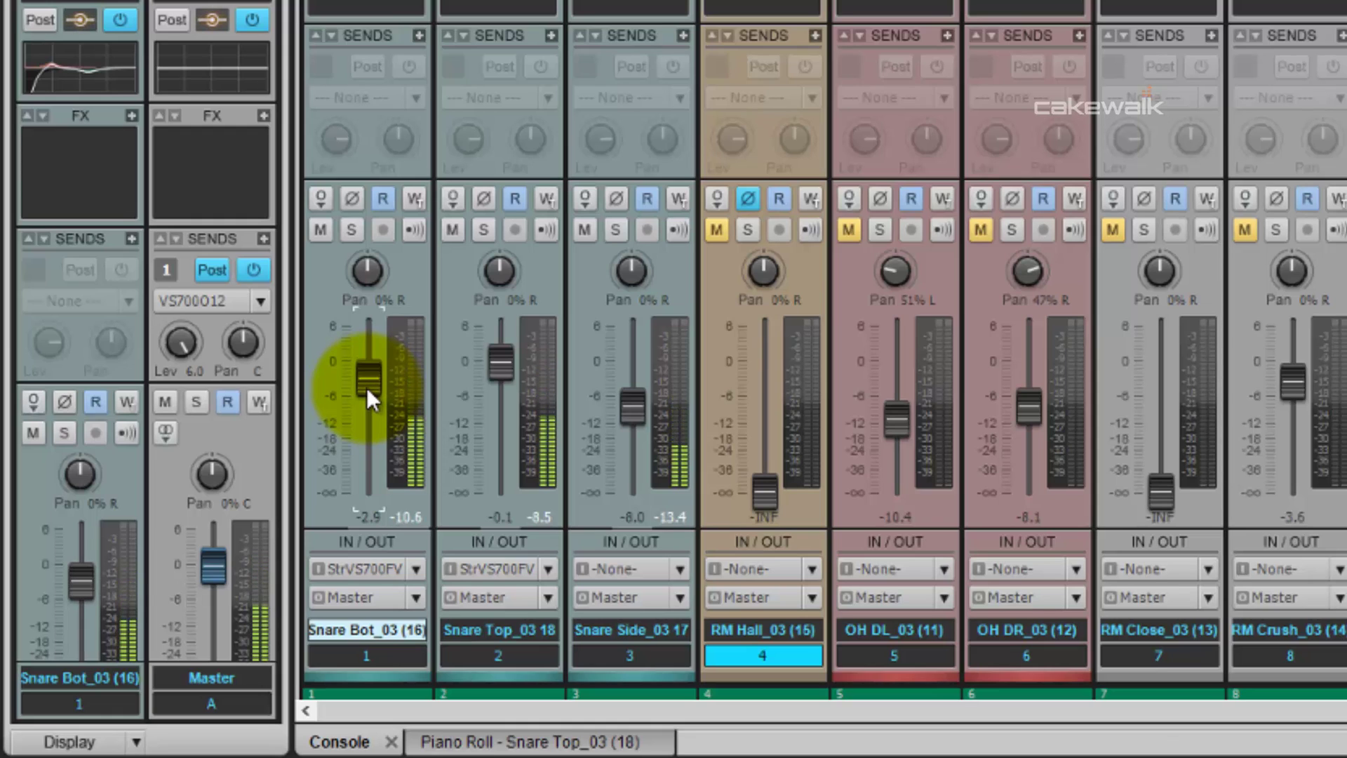
pyautogui.scroll(1, 367, 388)
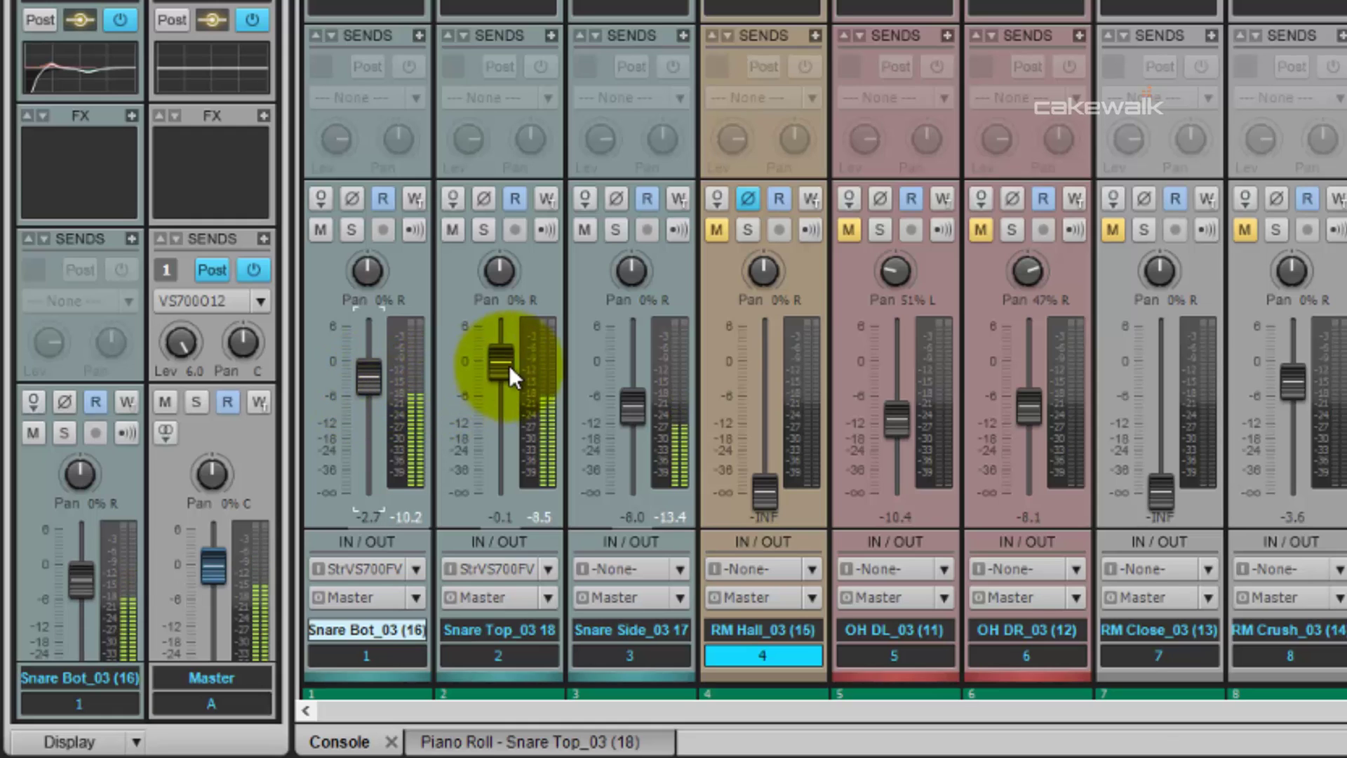
pyautogui.scroll(-3, 509, 365)
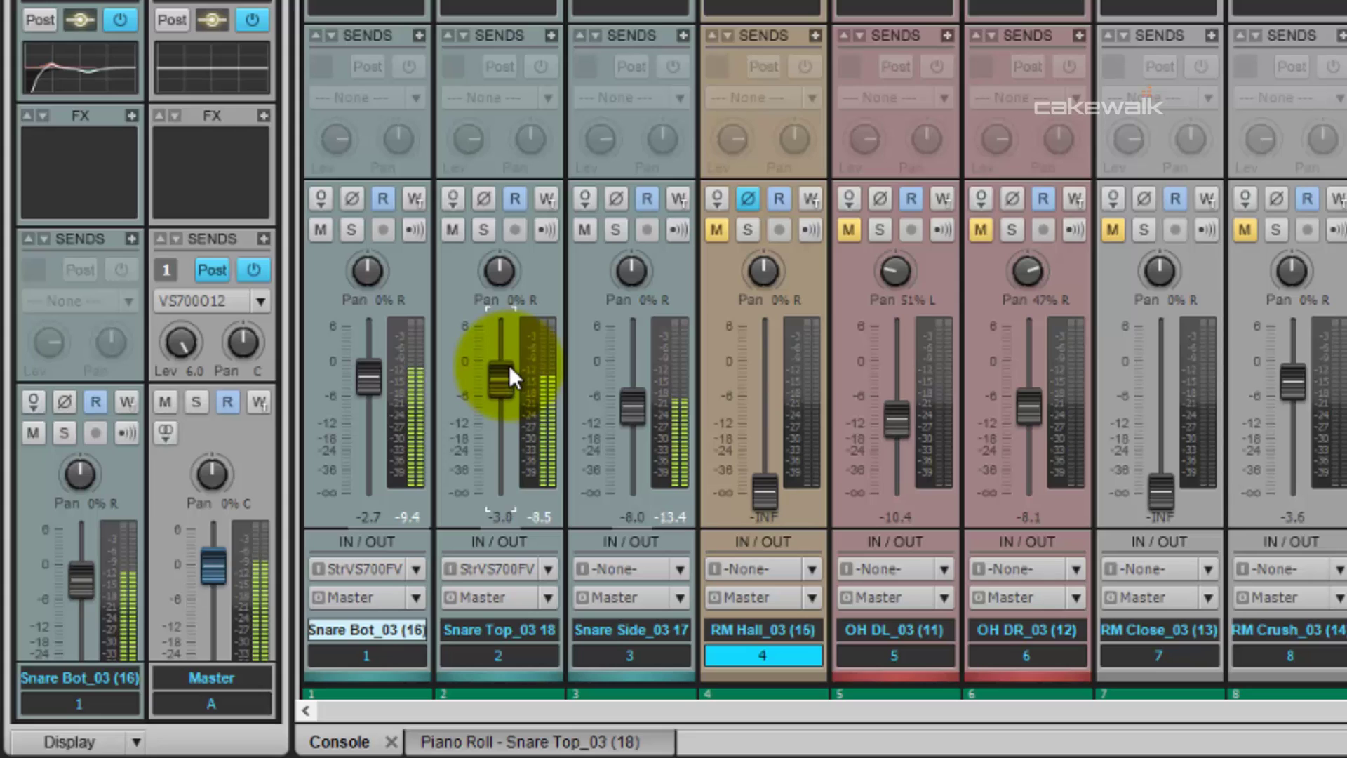
pyautogui.scroll(-10, 508, 366)
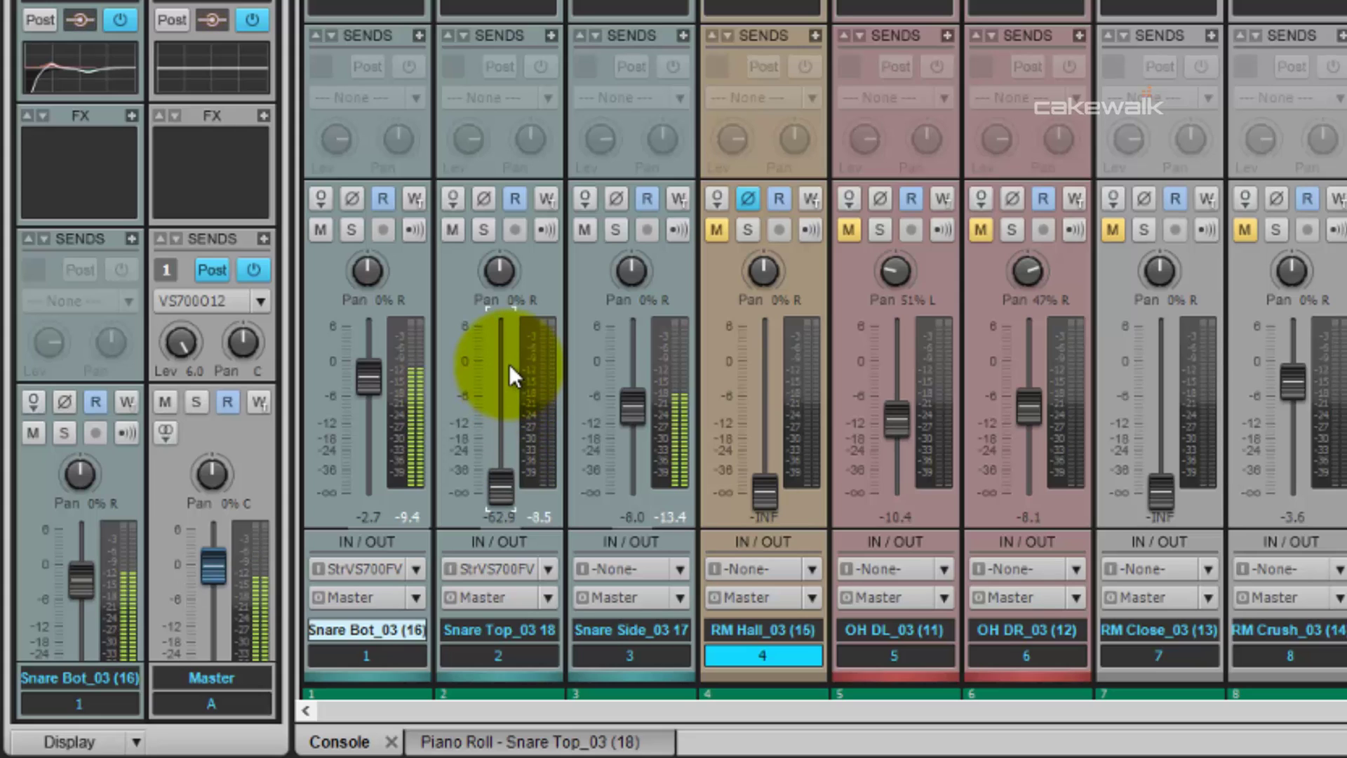
pyautogui.scroll(5, 509, 364)
pyautogui.scroll(2, 508, 364)
pyautogui.scroll(2, 508, 363)
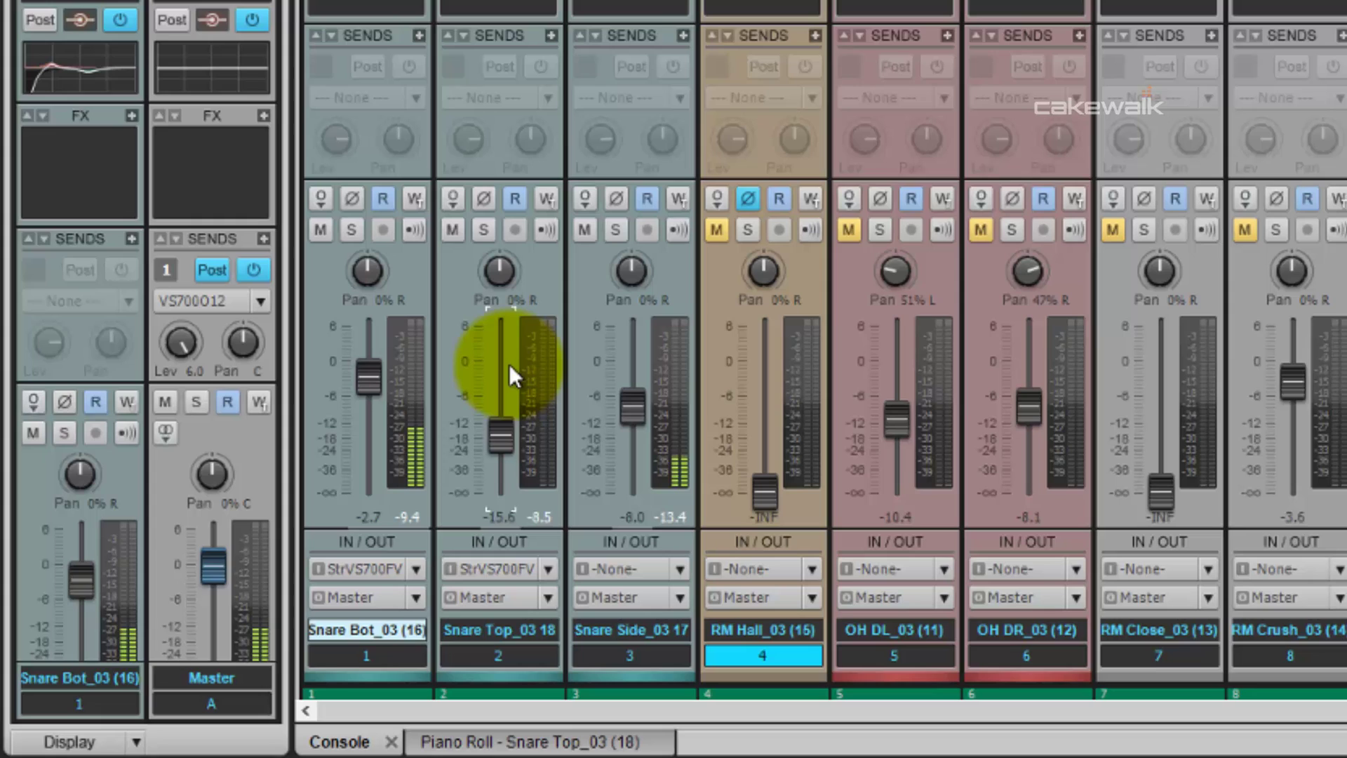
pyautogui.scroll(2, 509, 363)
pyautogui.scroll(1, 509, 363)
pyautogui.scroll(2, 508, 364)
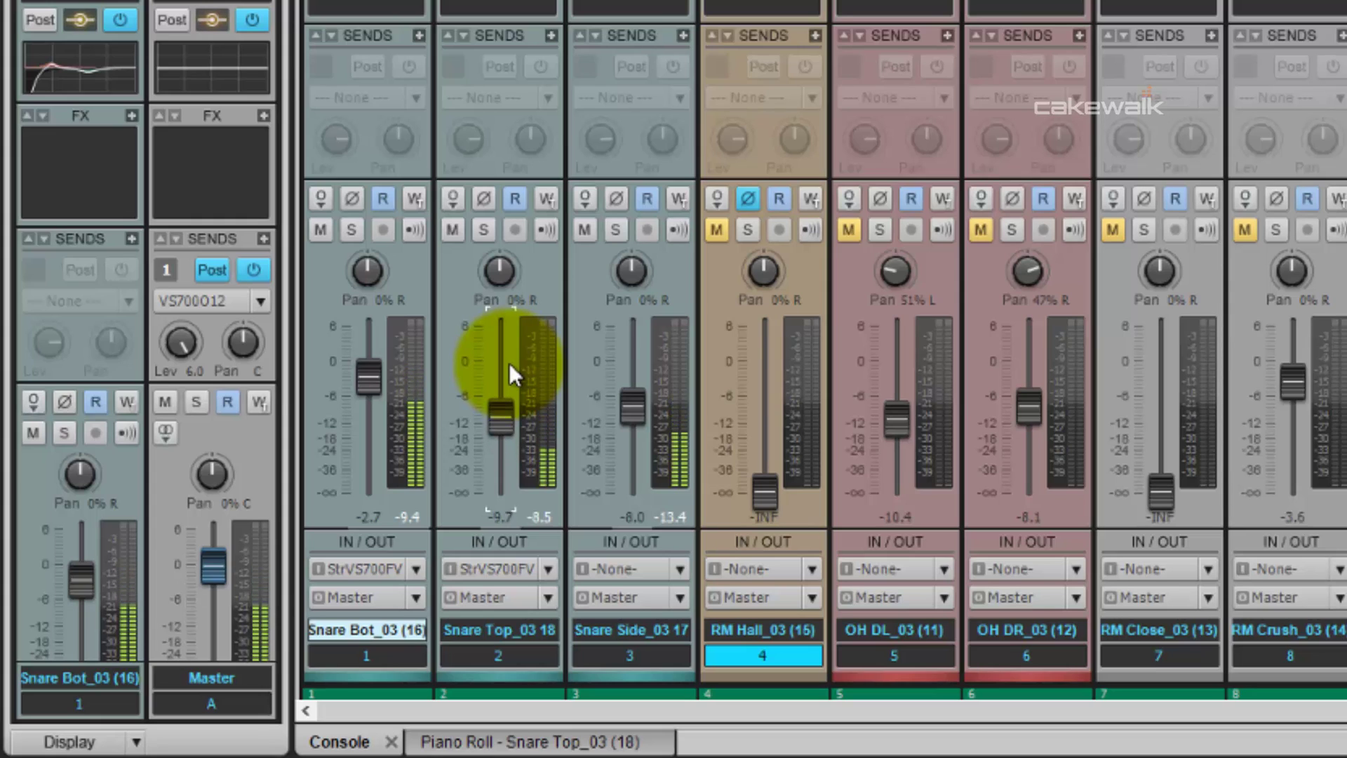
pyautogui.scroll(1, 508, 363)
pyautogui.scroll(1, 507, 363)
pyautogui.scroll(1, 508, 363)
pyautogui.scroll(1, 508, 362)
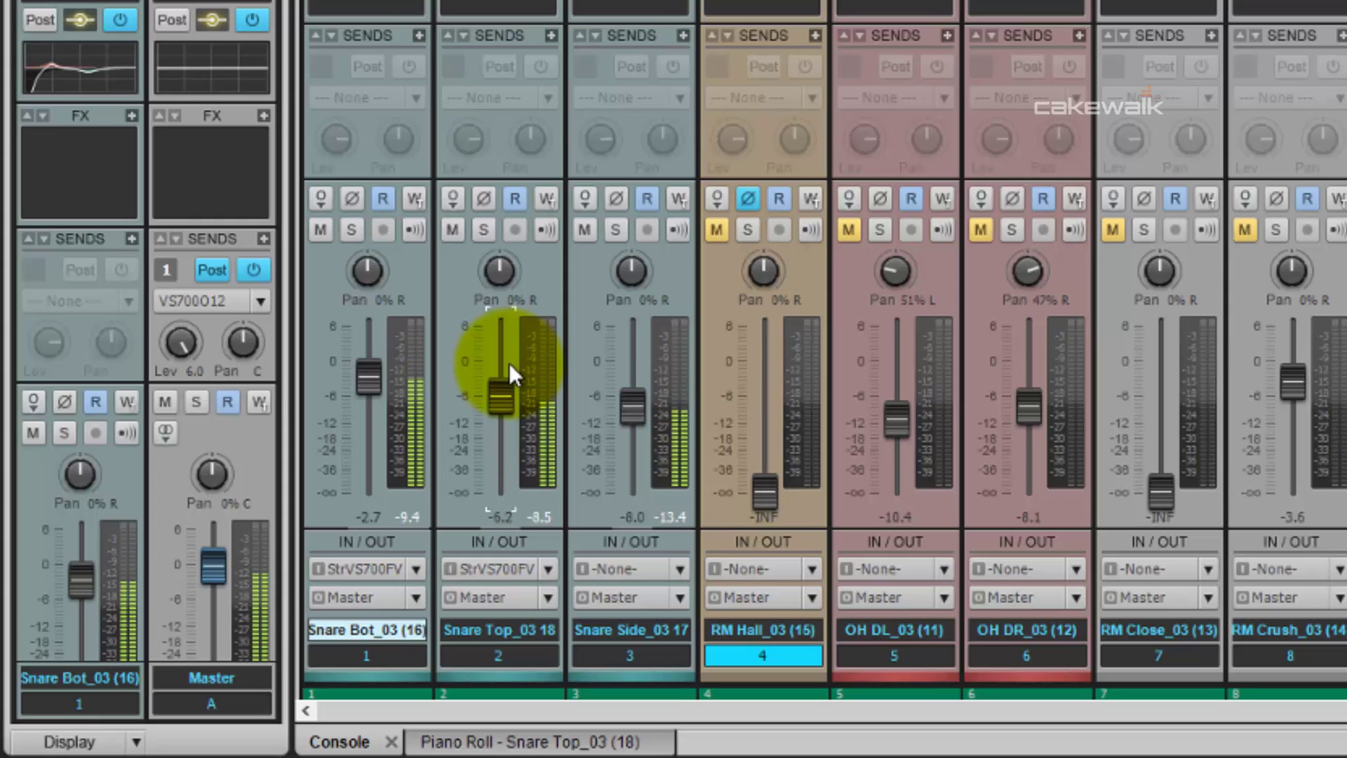
pyautogui.scroll(1, 508, 363)
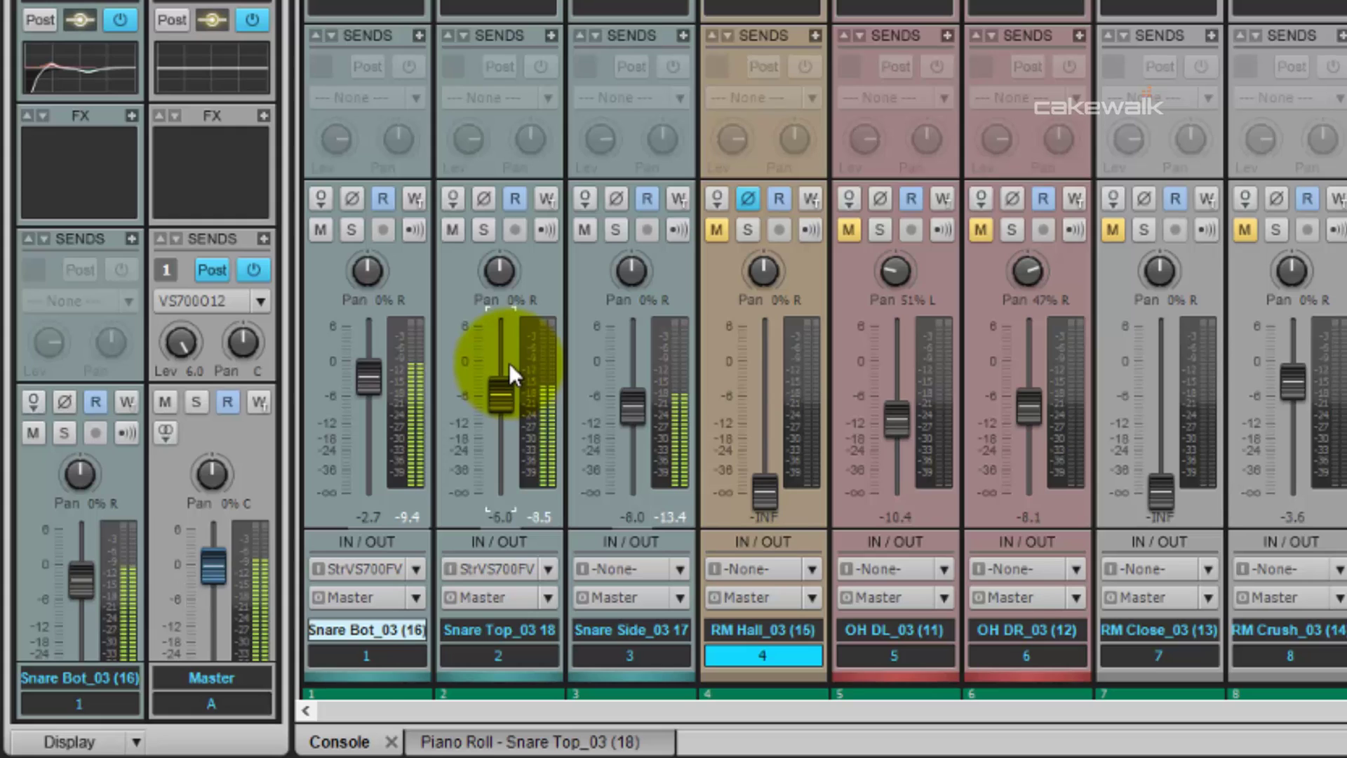
pyautogui.scroll(1, 507, 362)
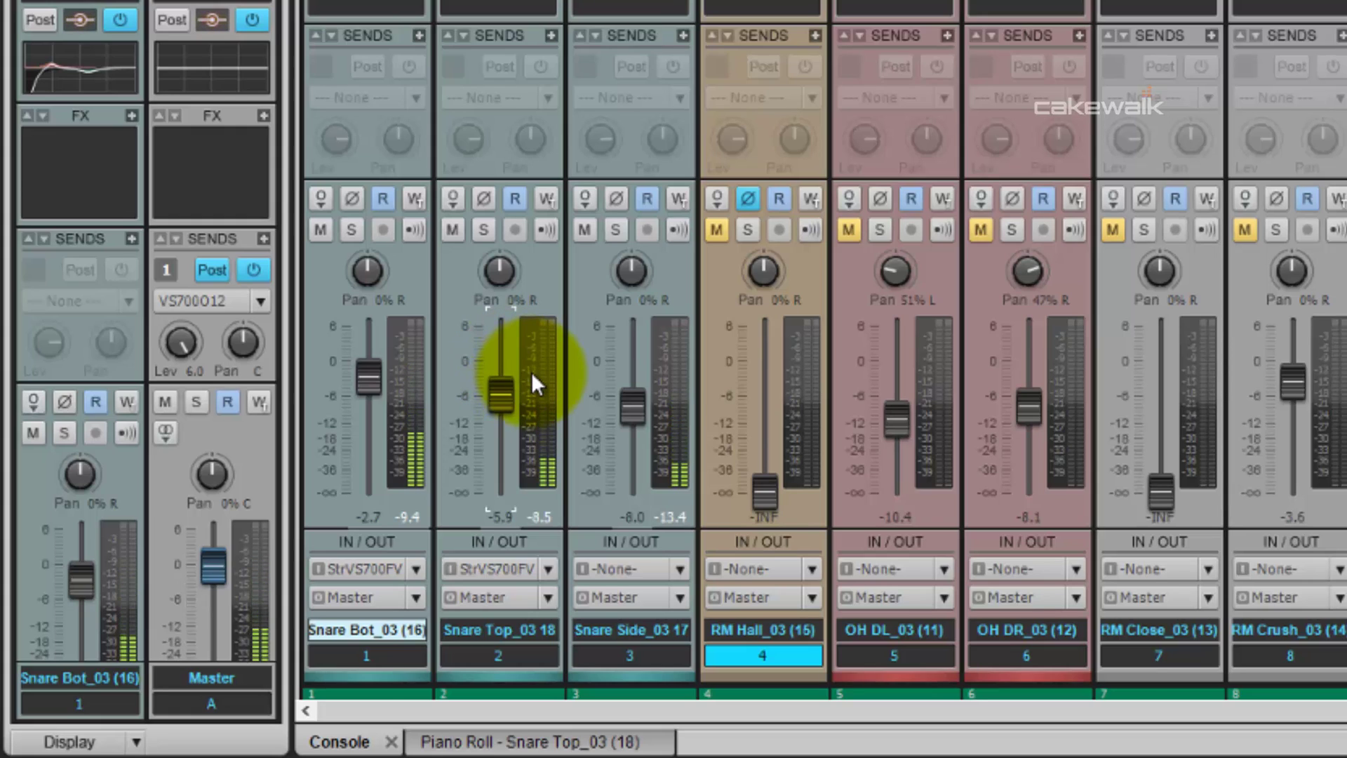
pyautogui.press('space')
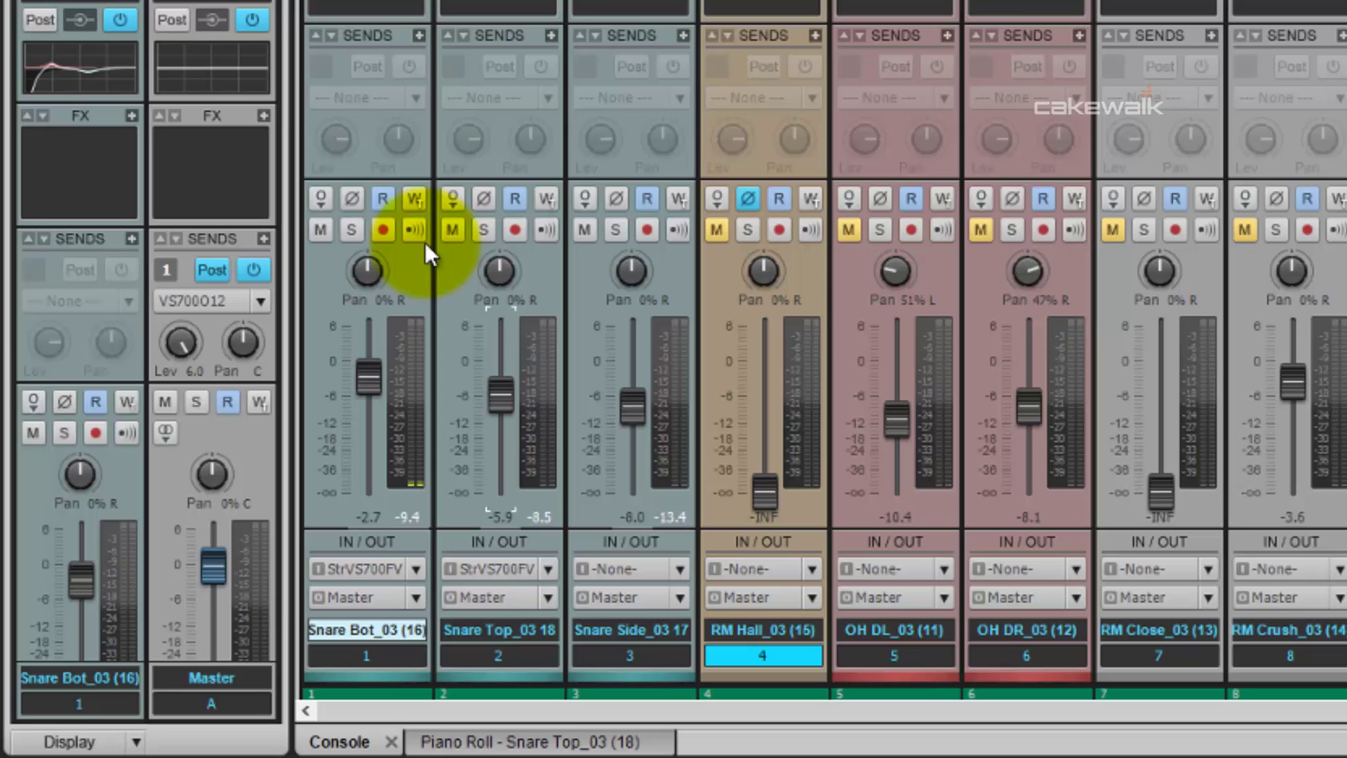
pyautogui.click(353, 229)
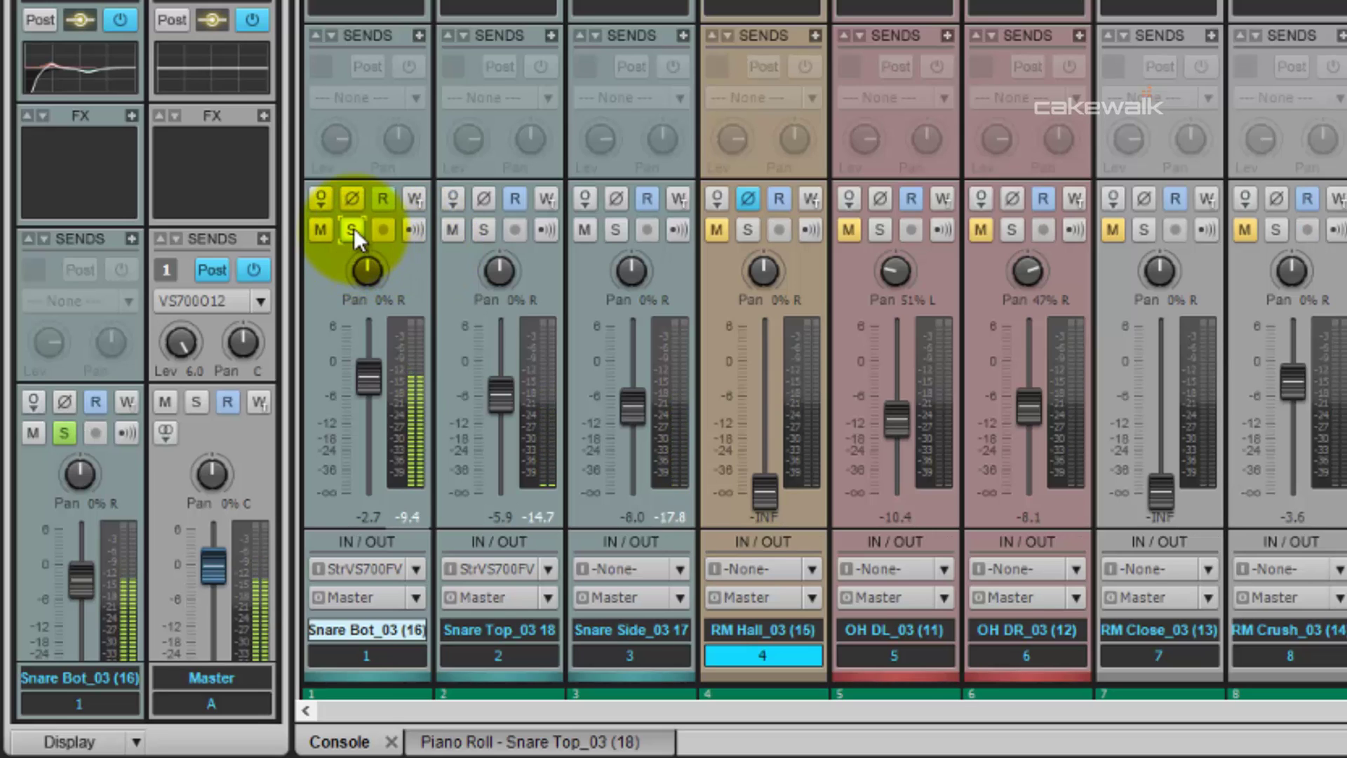
pyautogui.click(478, 230)
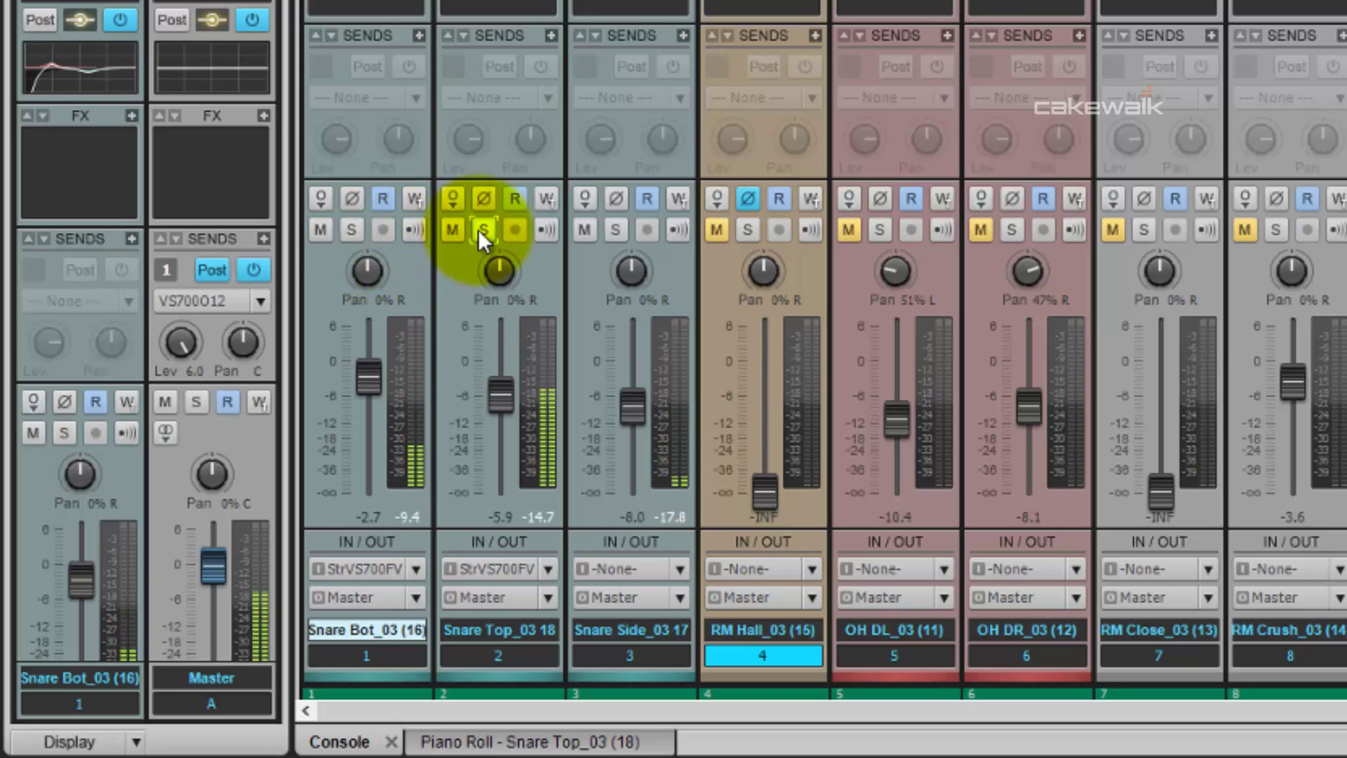
pyautogui.click(605, 228)
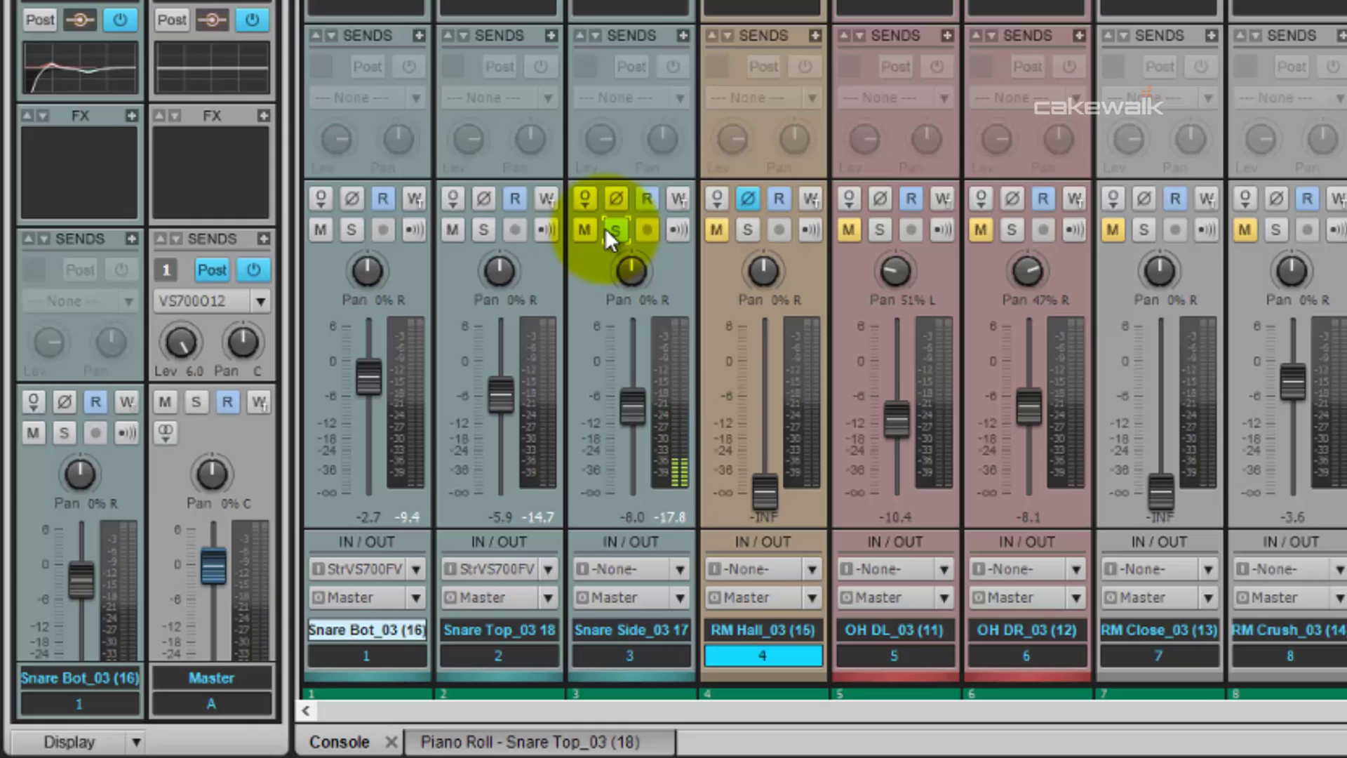
pyautogui.click(605, 228)
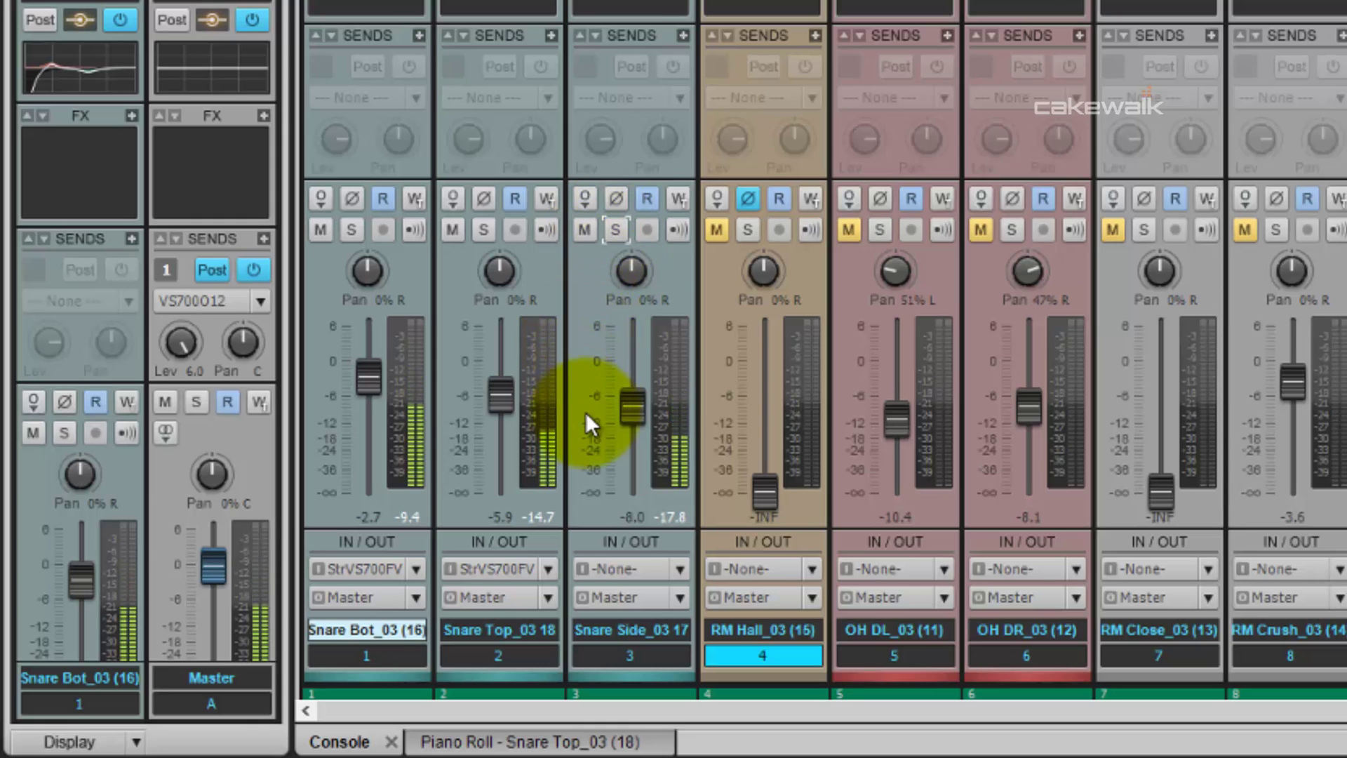